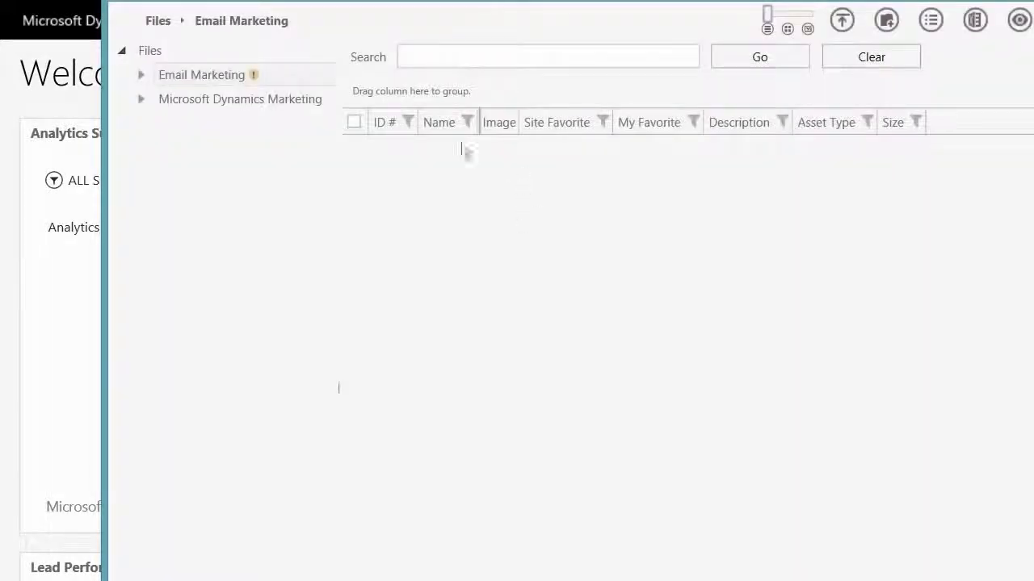
Upload the image file header1.png into the Email Marketing folder.
left_click(231, 78)
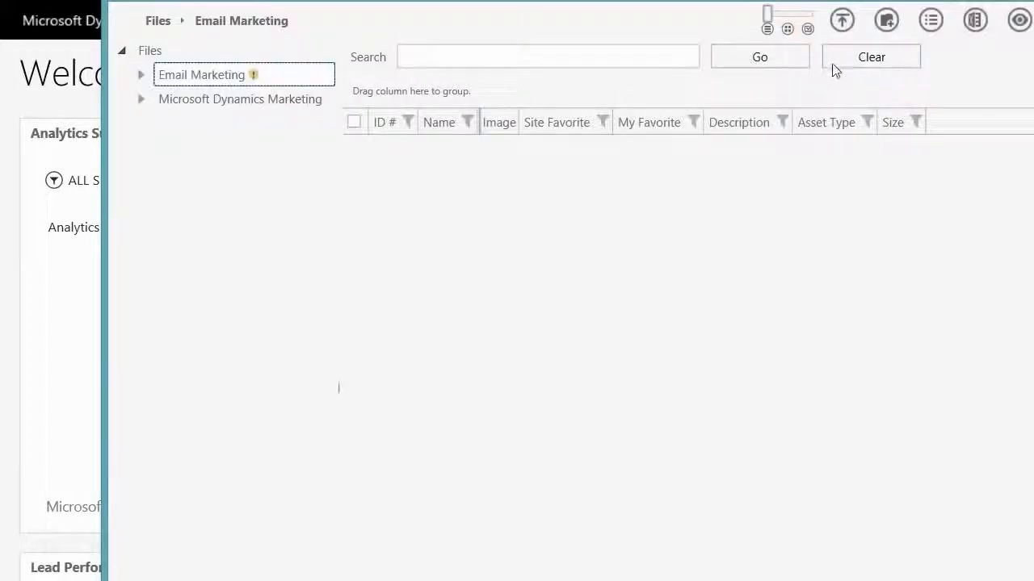
left_click(842, 19)
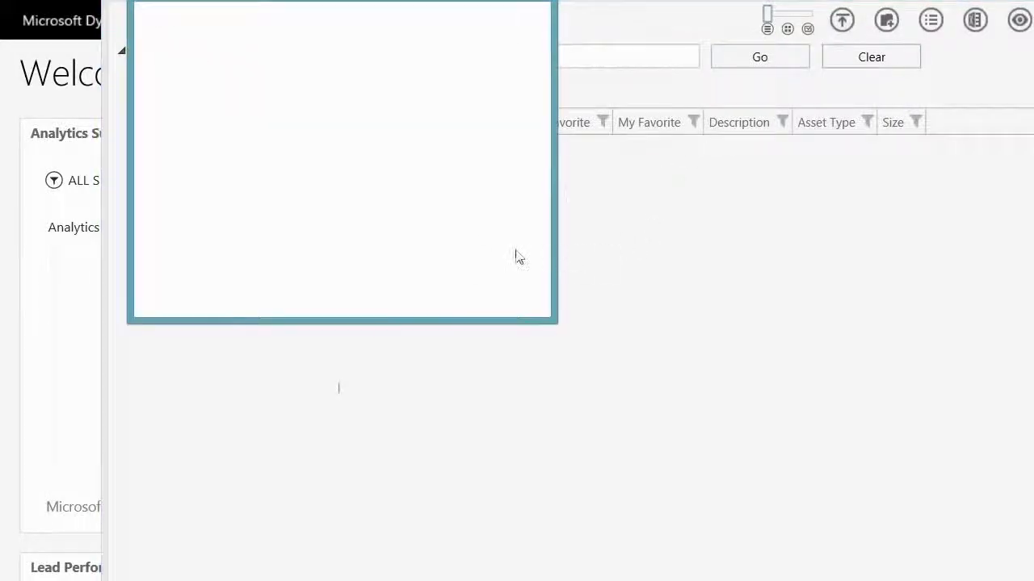
left_click(494, 296)
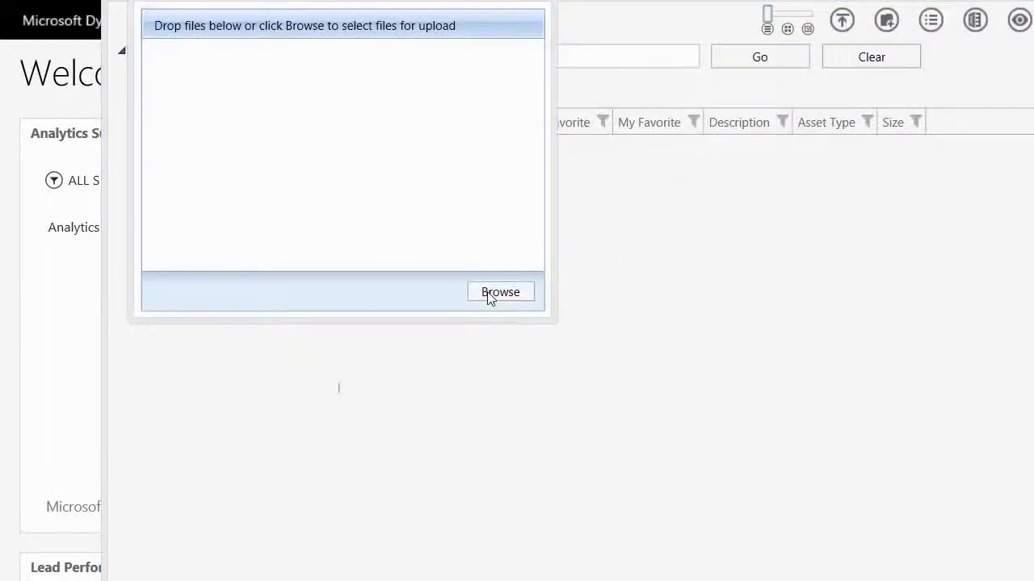
double_click(441, 328)
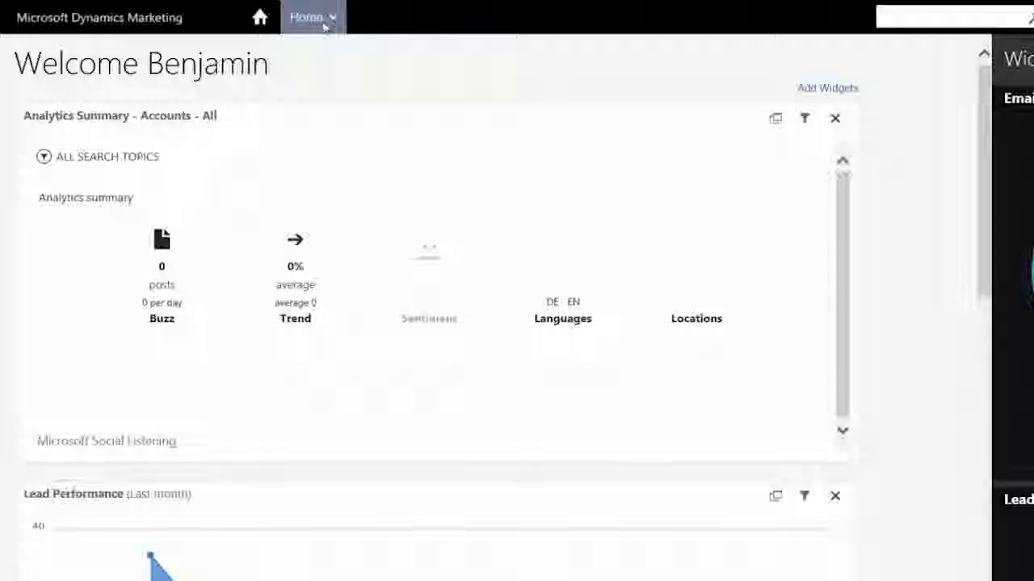
Go to the email marketing messages under Marketing Execution and create a new message from the Blank email template.
left_click(318, 90)
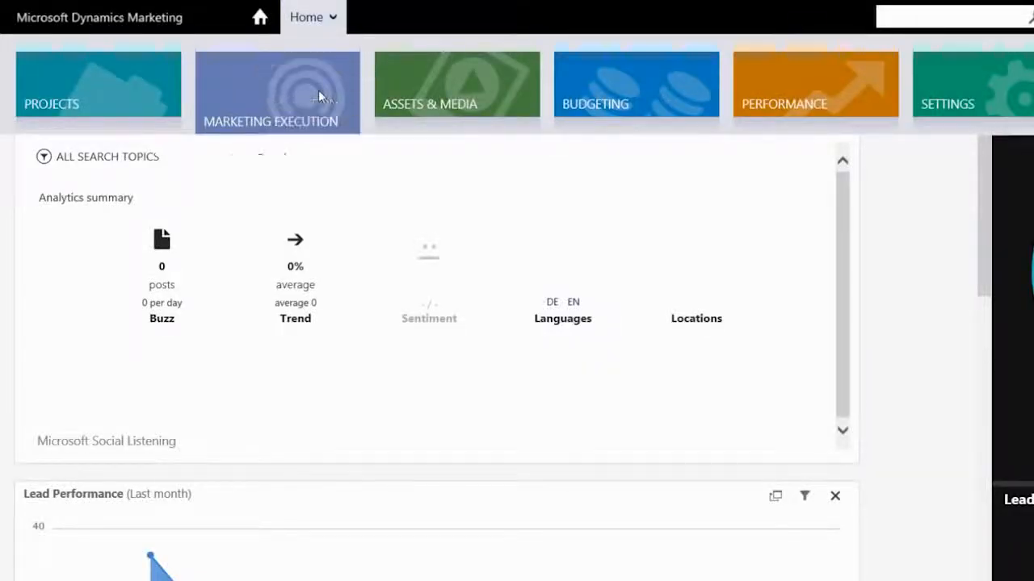
scroll(773, 266, "down", 3)
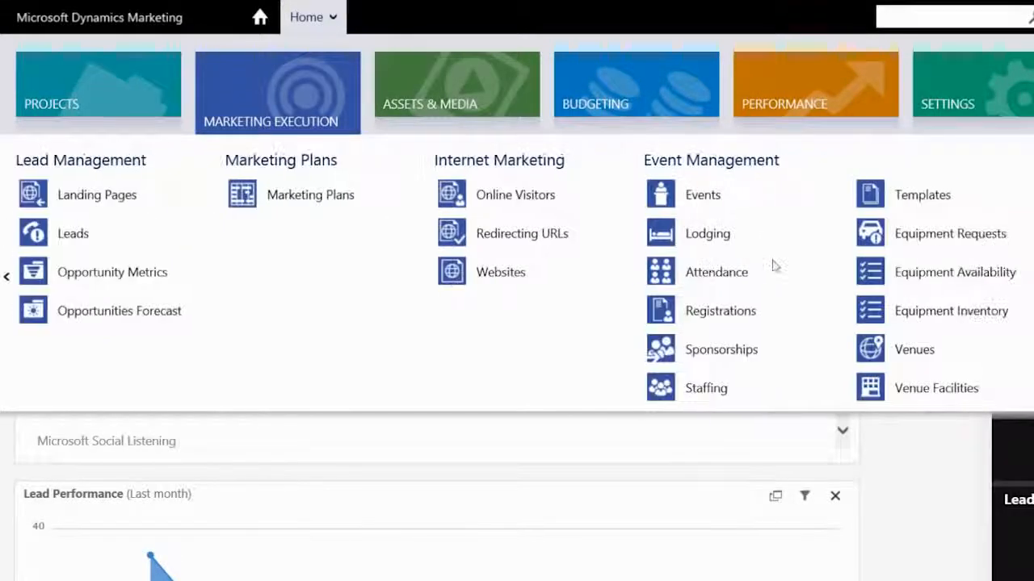
scroll(773, 267, "down", 3)
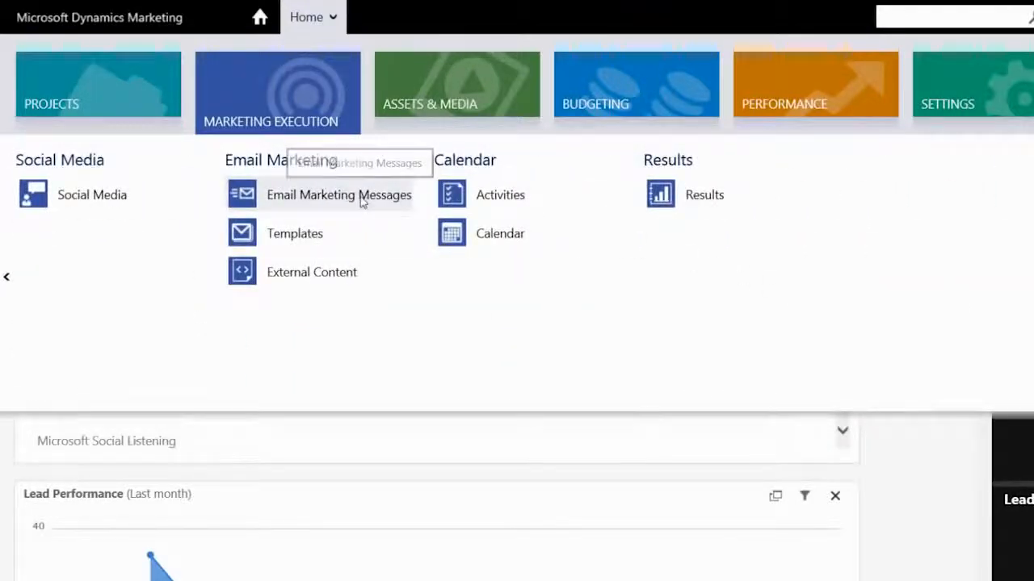
left_click(361, 202)
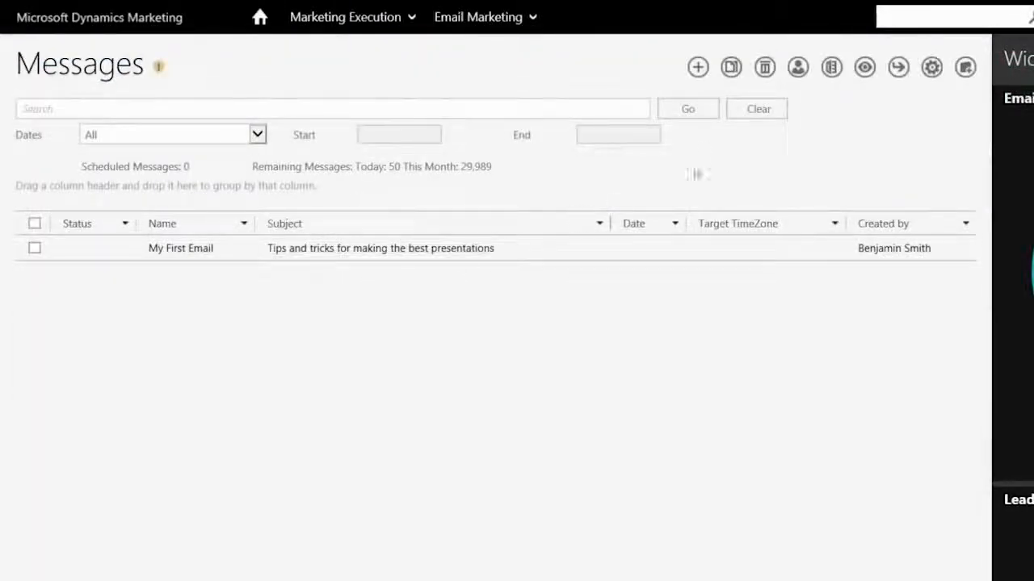
left_click(698, 69)
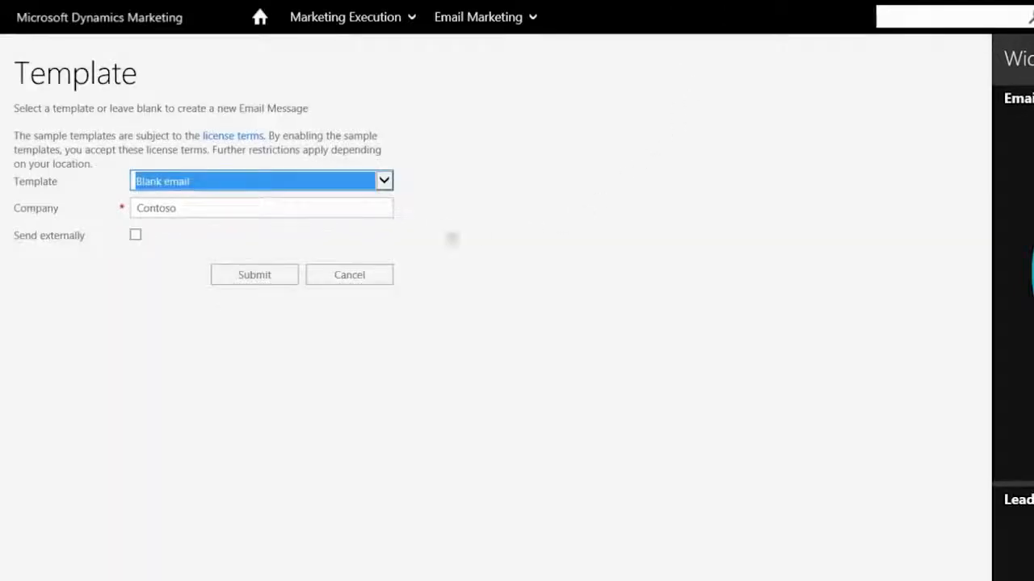
left_click(253, 275)
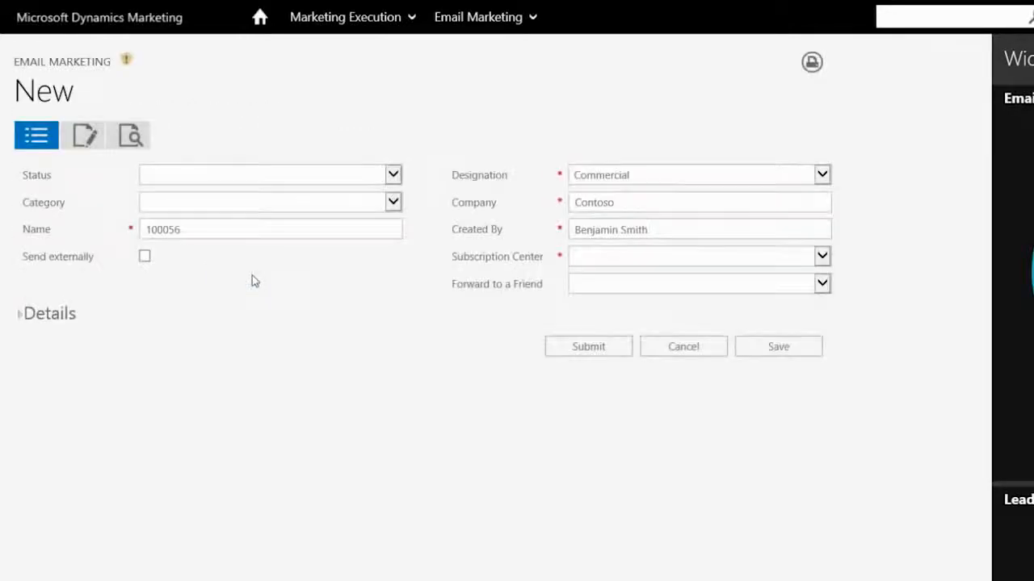
Name the message Contoso Newsletter and set its subscription center to Cloud No.11 Subscription Center.
left_click(250, 230)
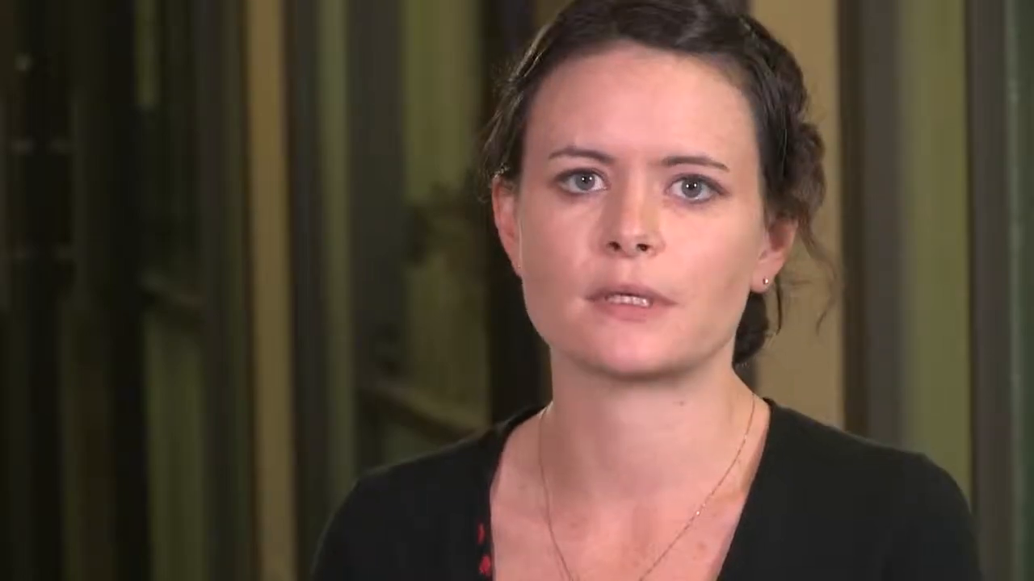
type("Conto")
type("so Newsletter")
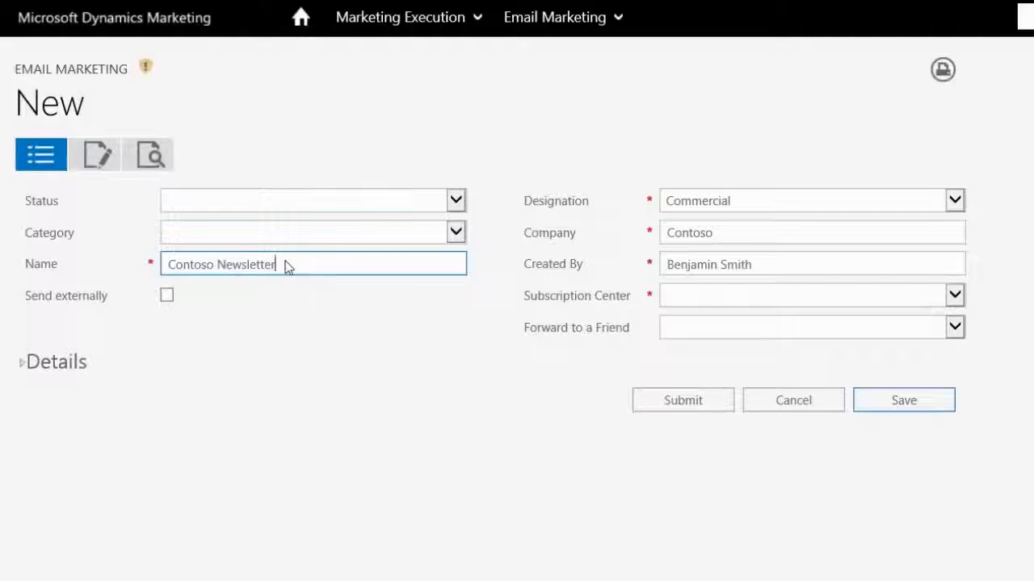
left_click(954, 297)
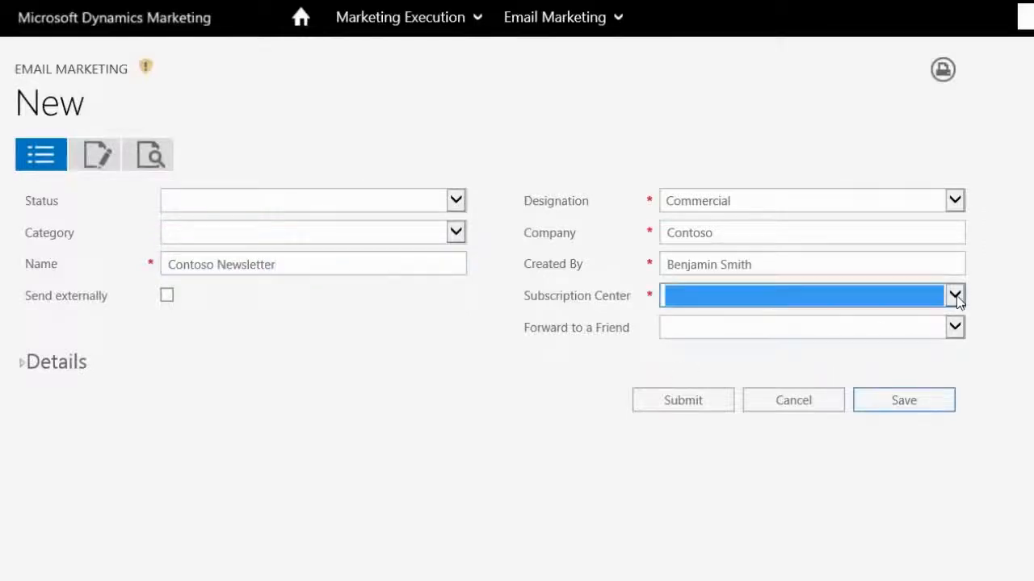
left_click(955, 297)
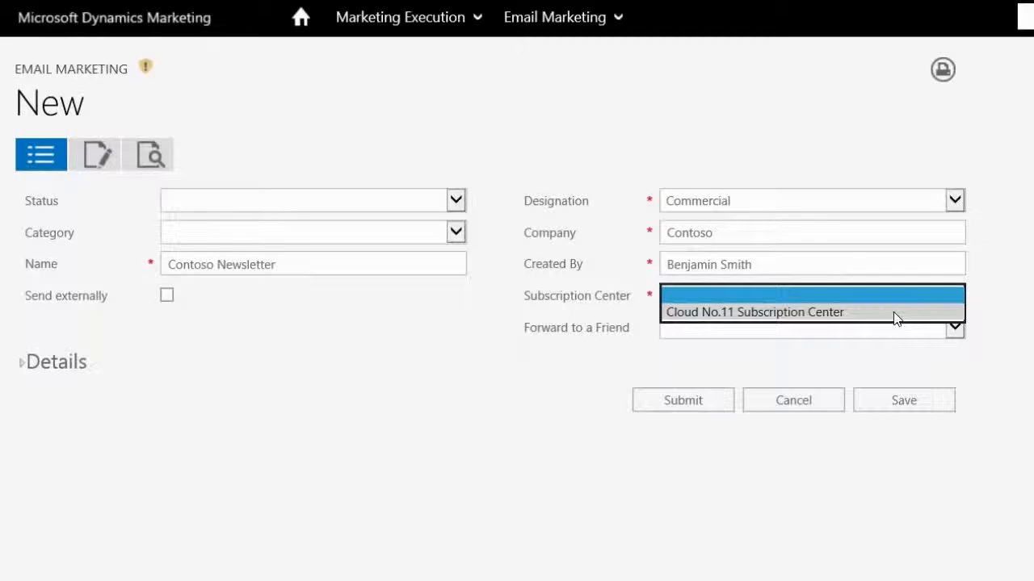
left_click(893, 318)
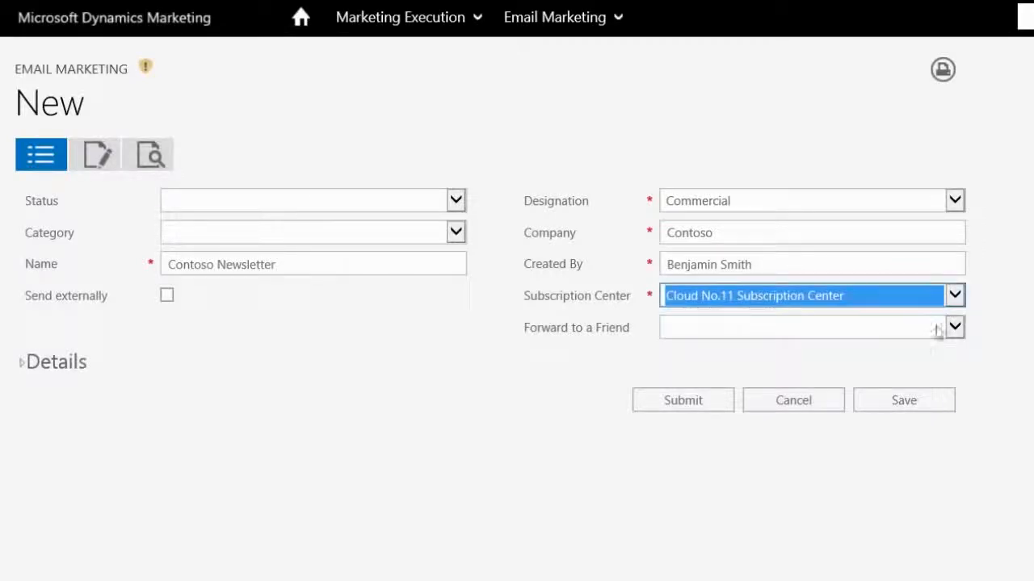
Lay out the message content with a one-column container holding a text block, an image block and a second text block.
left_click(98, 157)
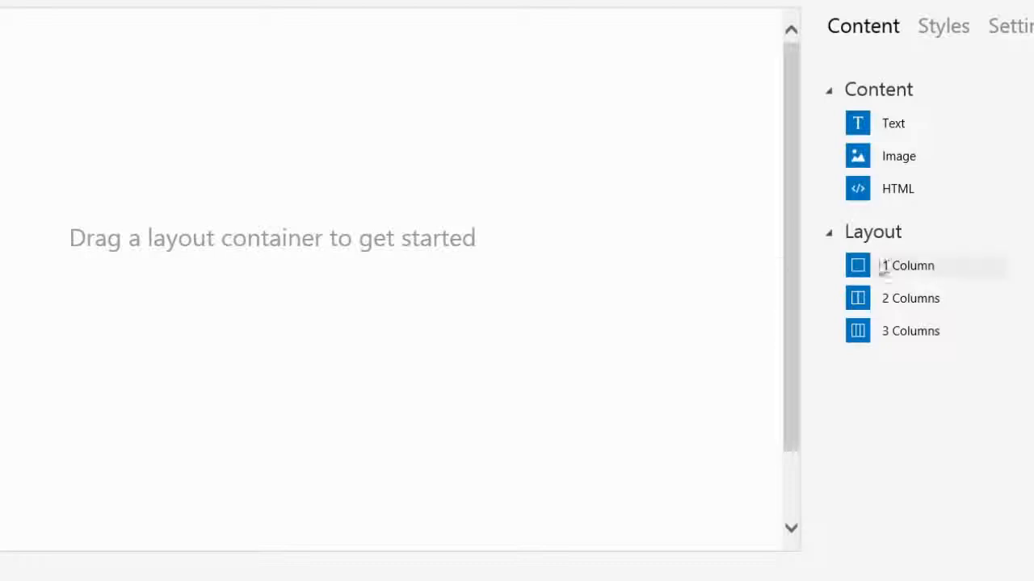
left_click_drag(857, 271, 567, 173)
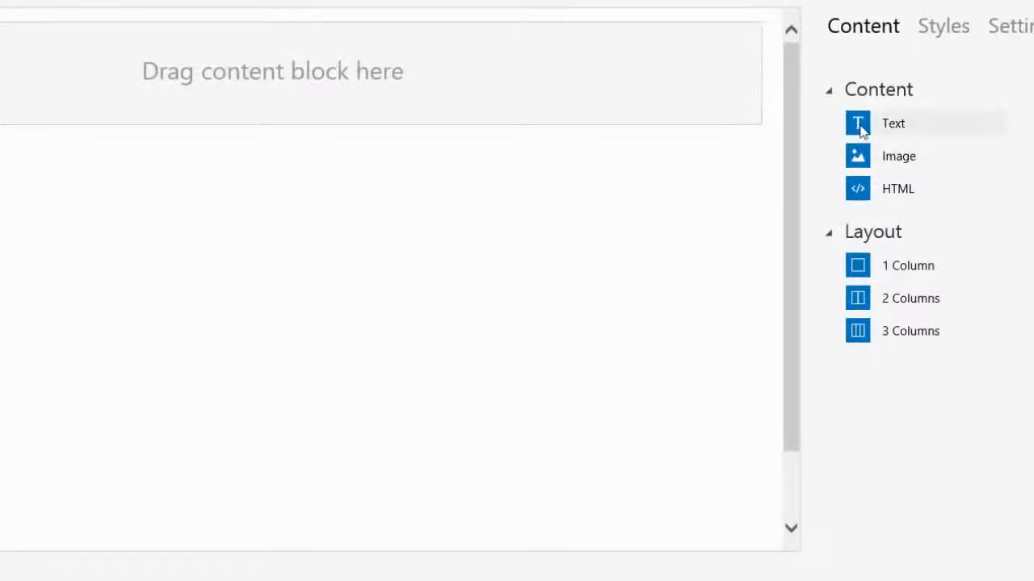
left_click_drag(859, 131, 684, 92)
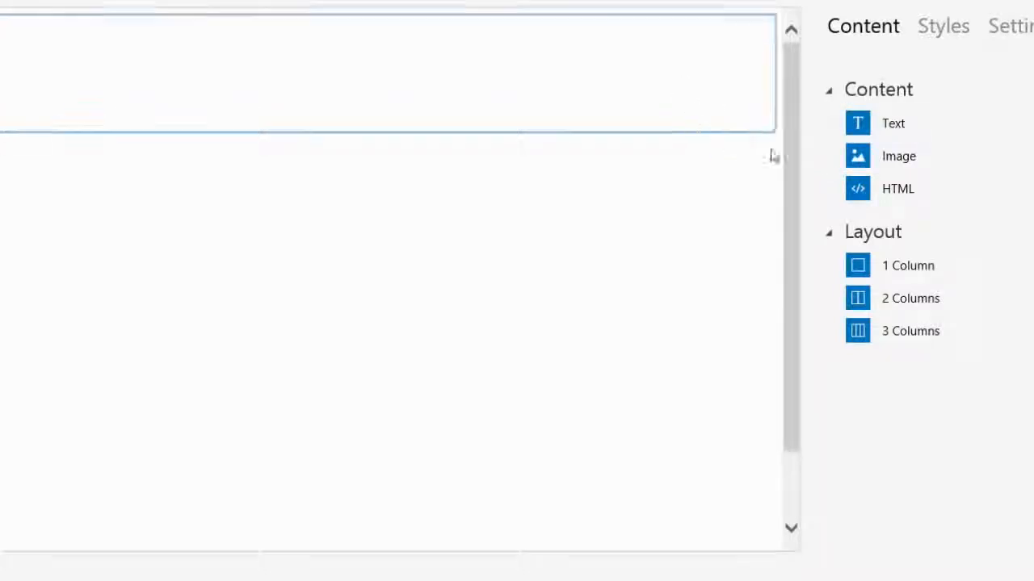
left_click_drag(858, 154, 581, 55)
left_click_drag(858, 123, 177, 122)
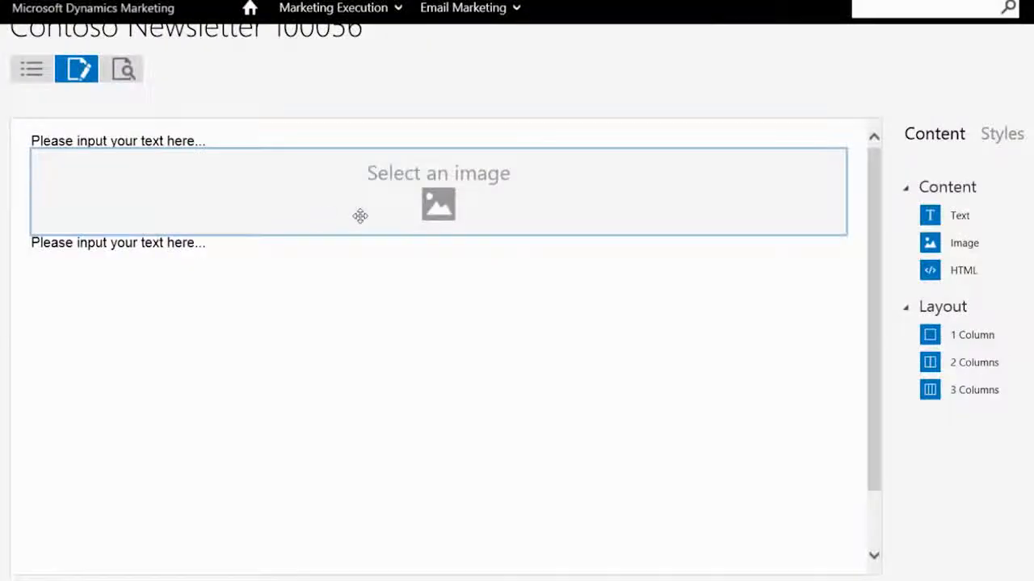
left_click(185, 137)
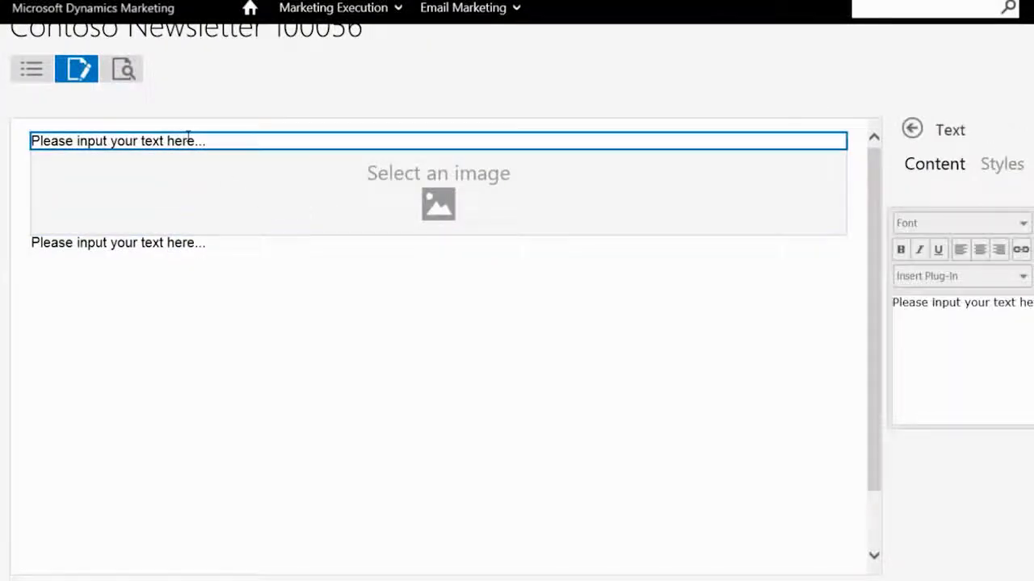
left_click_drag(784, 282, 574, 283)
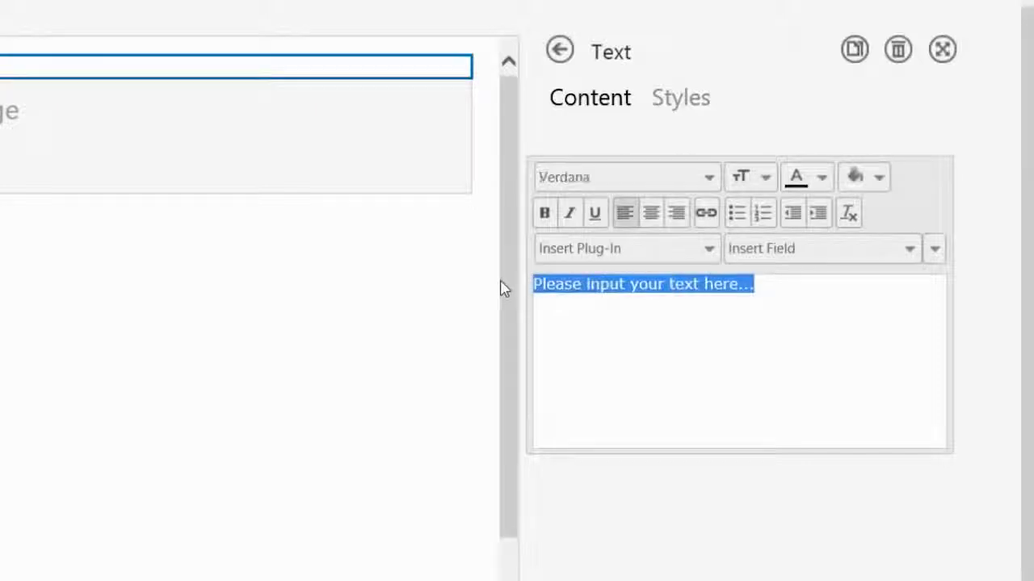
type("Welcome to Contoso Newsletter,")
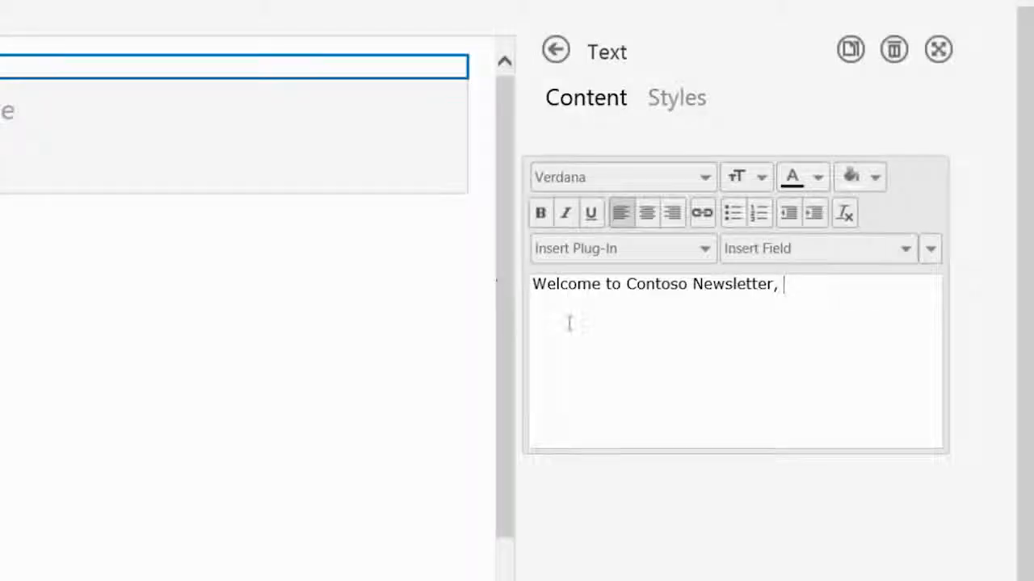
left_click(908, 250)
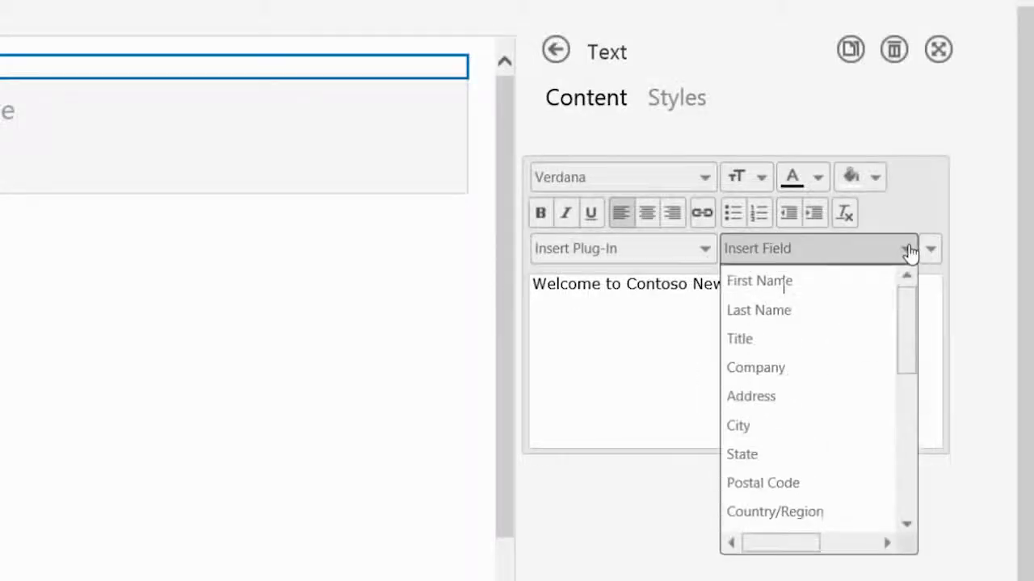
left_click(856, 282)
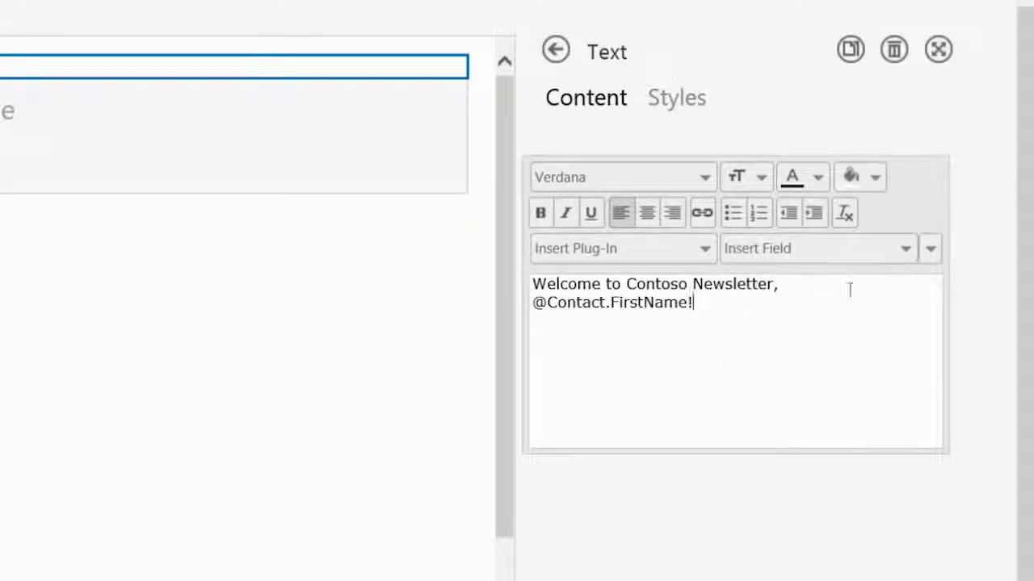
Format the whole welcome line in a larger font size and bold.
left_click_drag(721, 316, 639, 310)
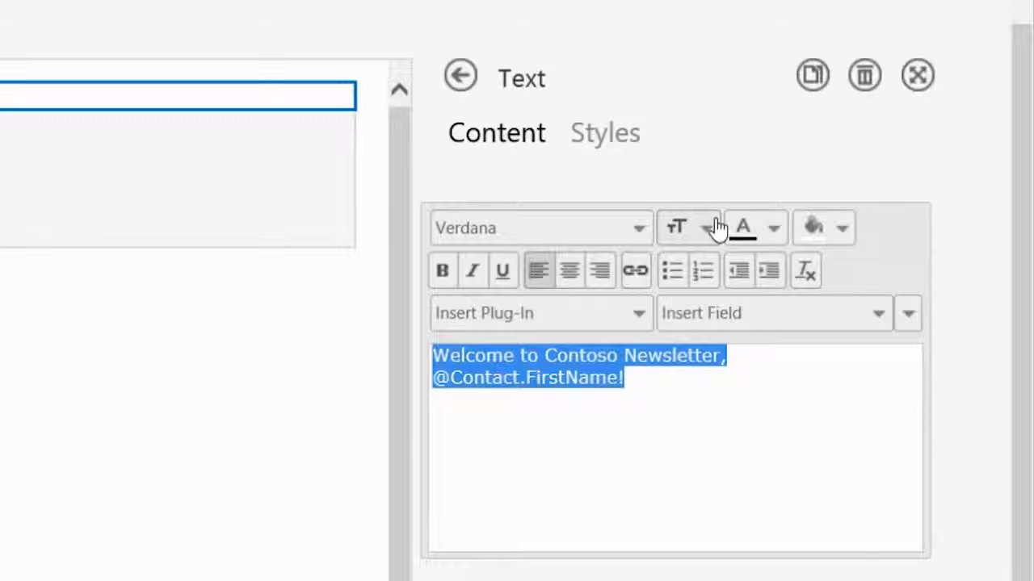
left_click(717, 229)
left_click(742, 459)
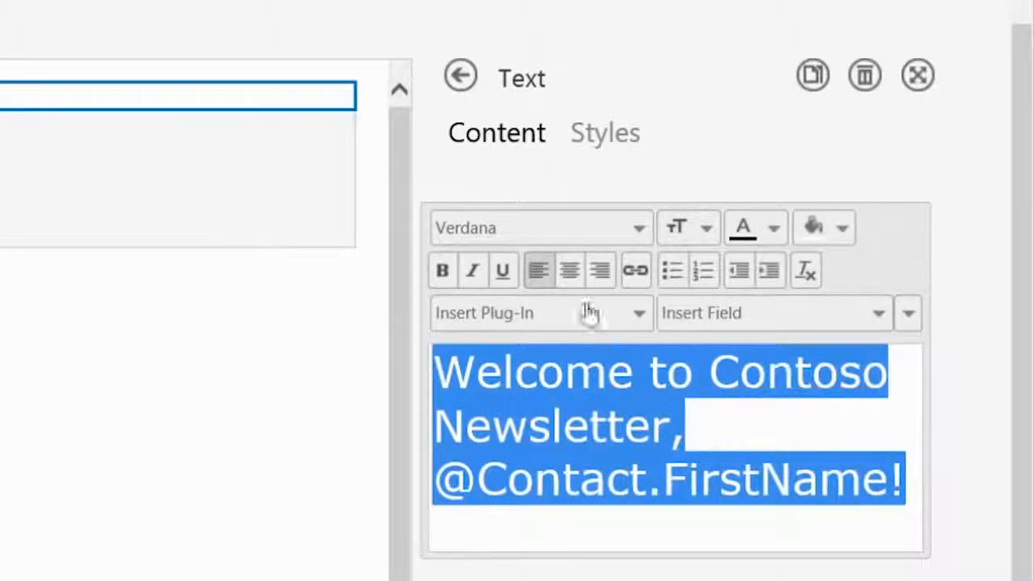
left_click(443, 272)
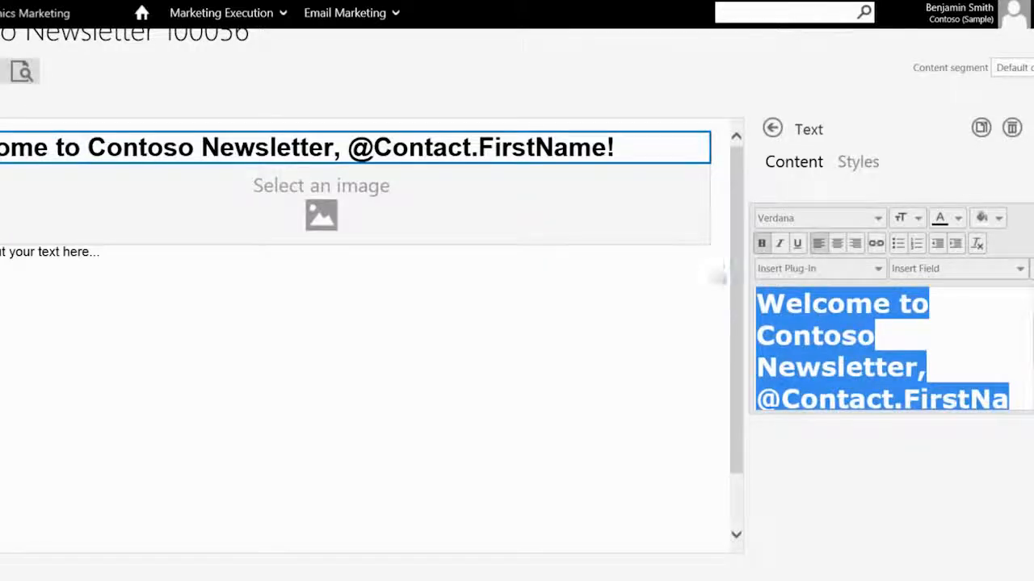
Fill the image block with header1.png from the media library and hyperlink it to the newsletter_signup.html page.
double_click(648, 236)
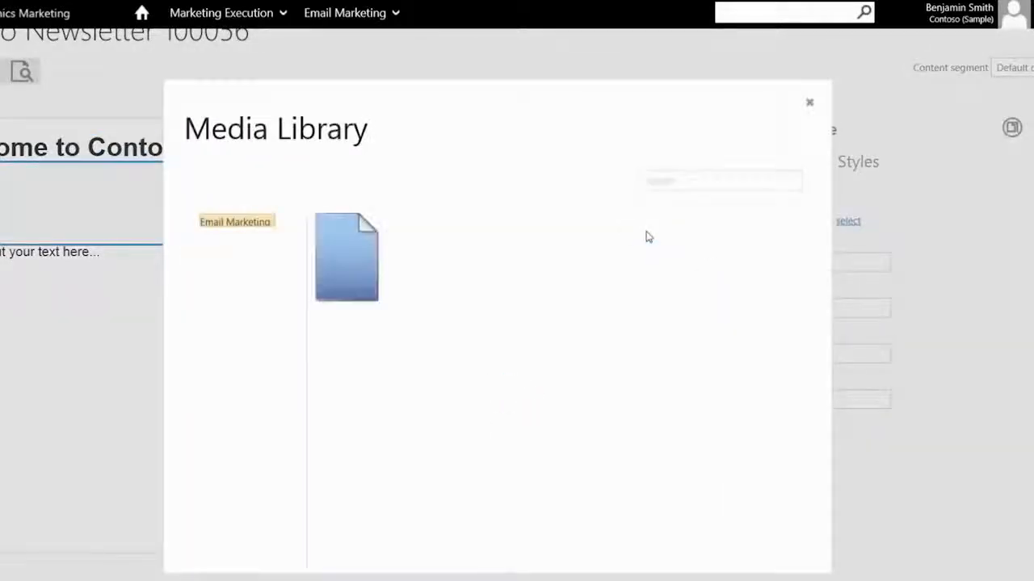
left_click(347, 259)
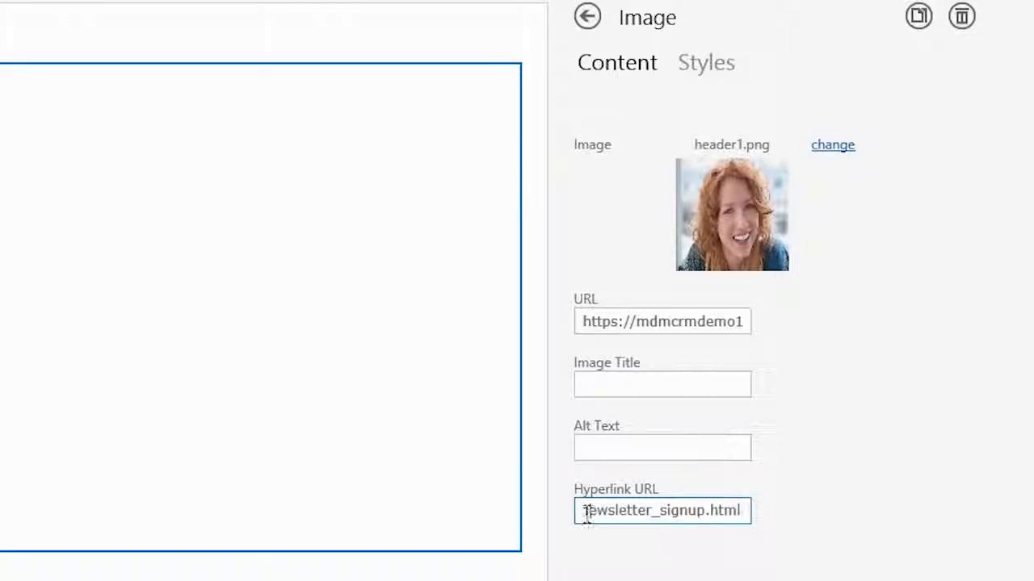
left_click_drag(586, 514, 533, 527)
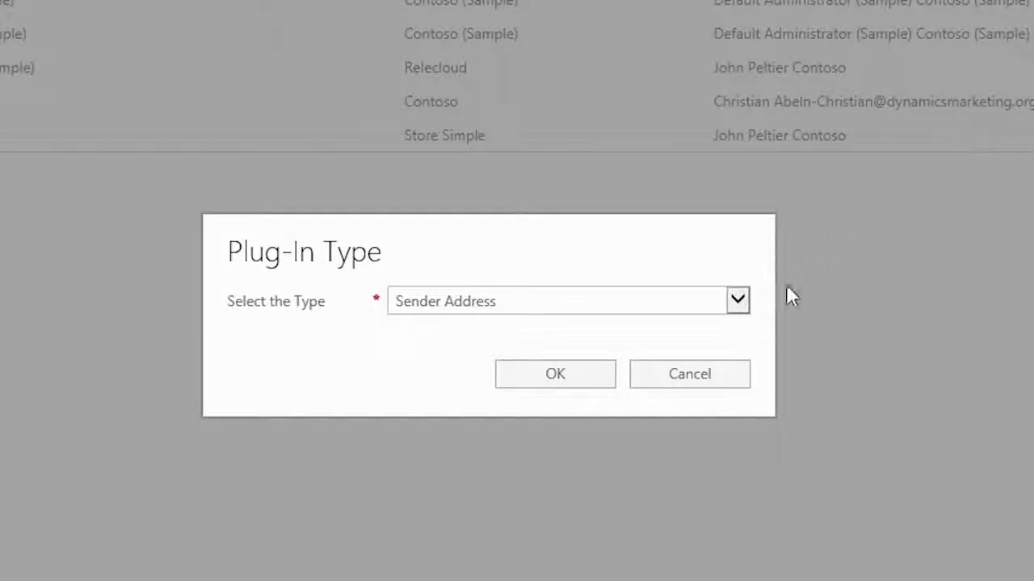
Create a new plug-in of the type Subscription Center.
left_click(738, 301)
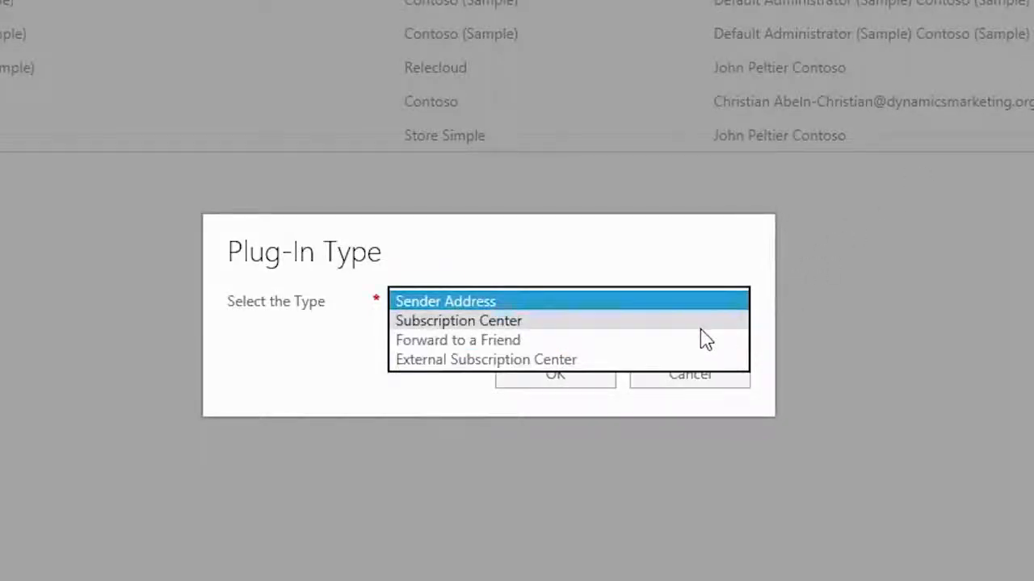
left_click(701, 326)
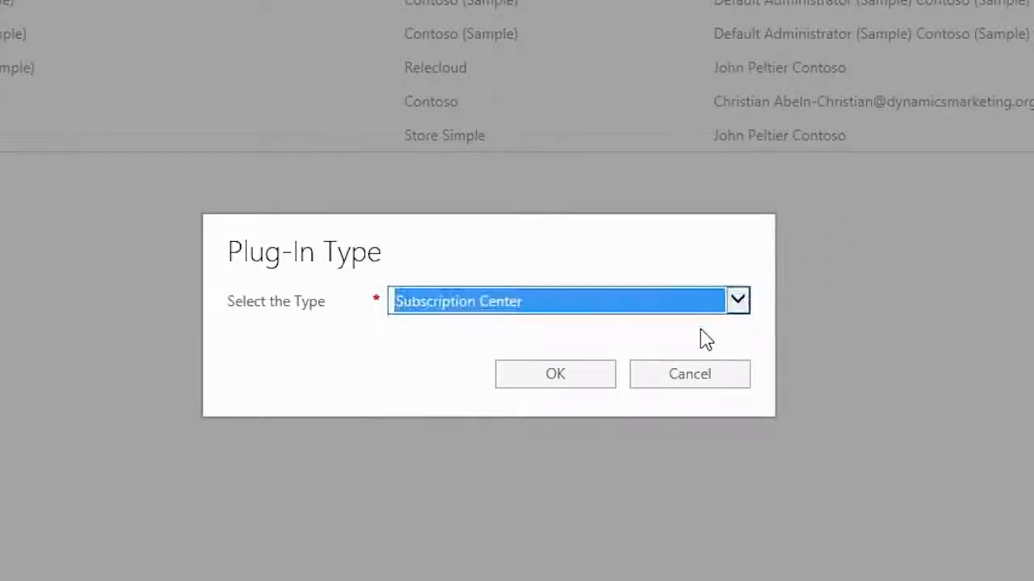
left_click(565, 376)
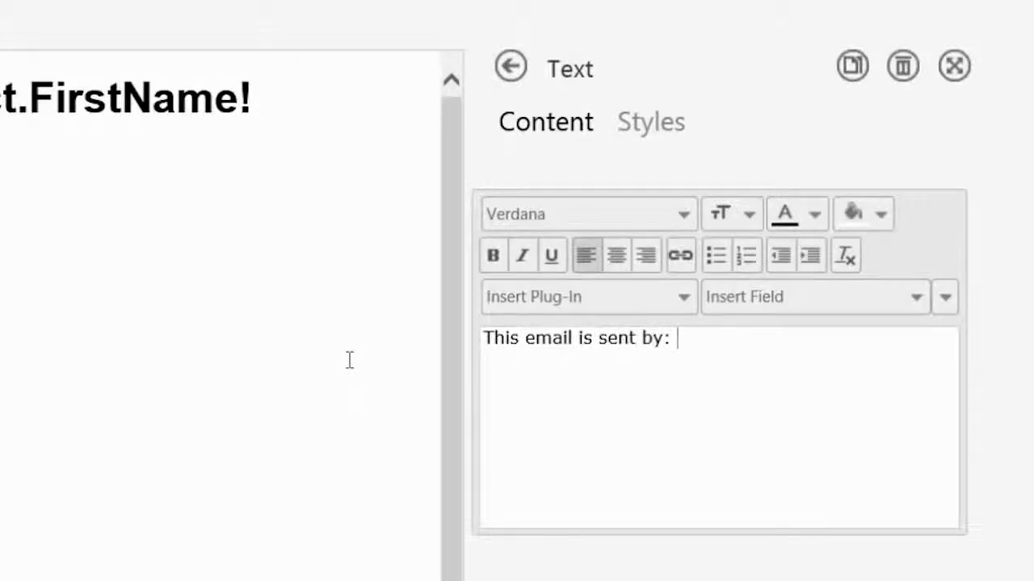
Insert the Sender Address (Contoso)/Horizontal plug-in after "This email is sent by:" and the Subscription Center plug-in below it.
left_click(539, 304)
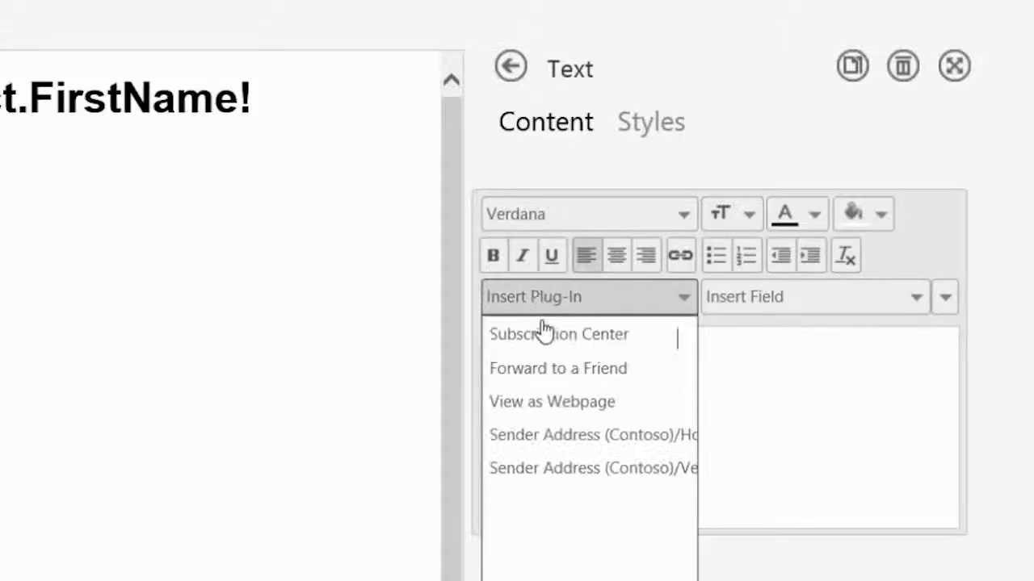
left_click(568, 445)
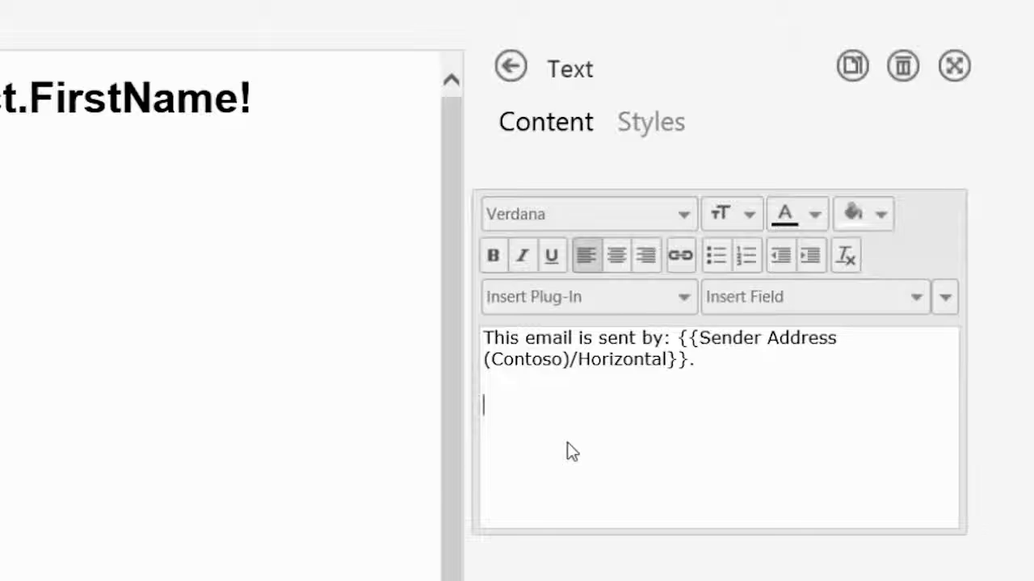
left_click(581, 307)
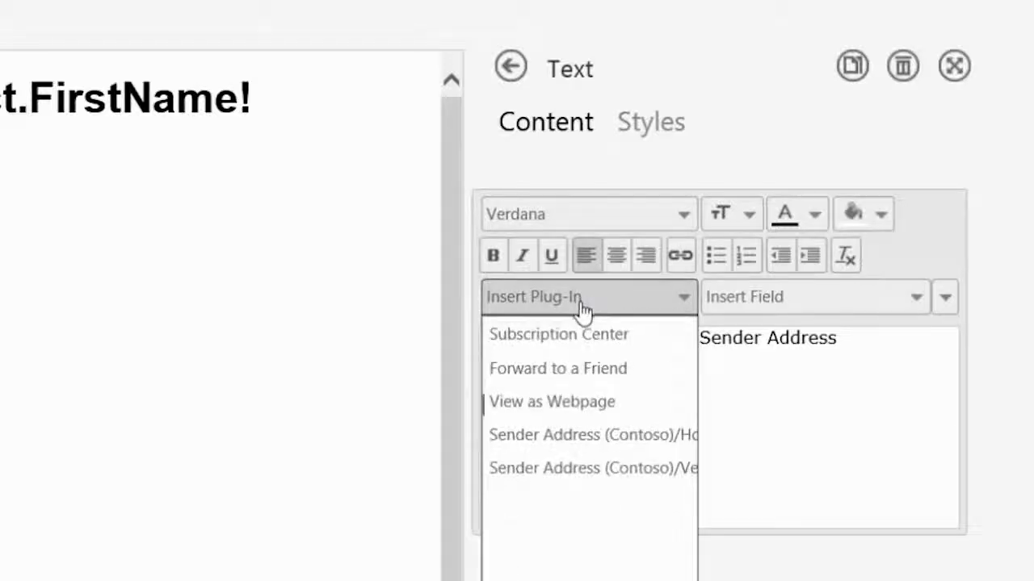
left_click(590, 342)
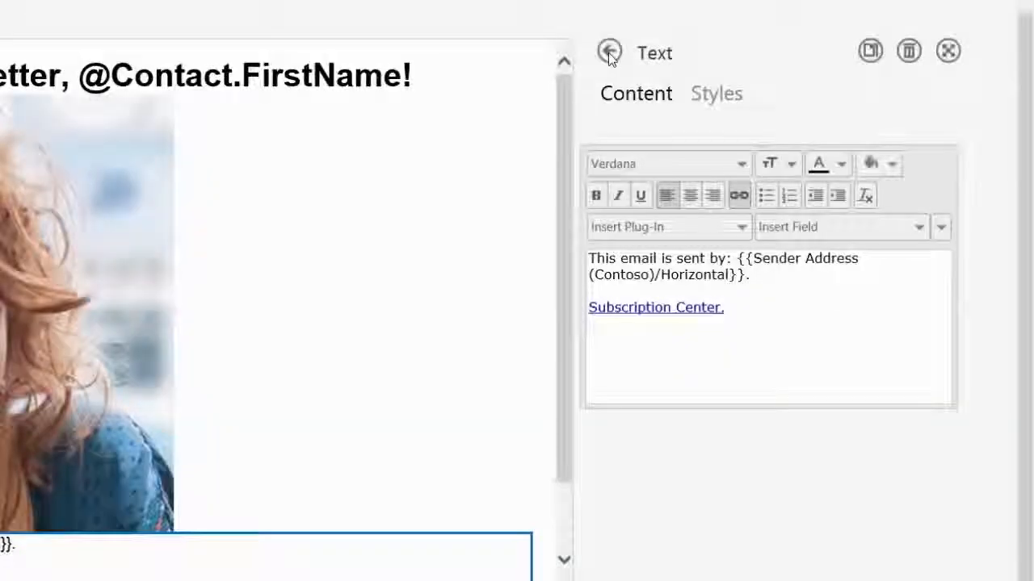
Open the email message's settings for the sender and subject, and validate the message.
left_click(607, 51)
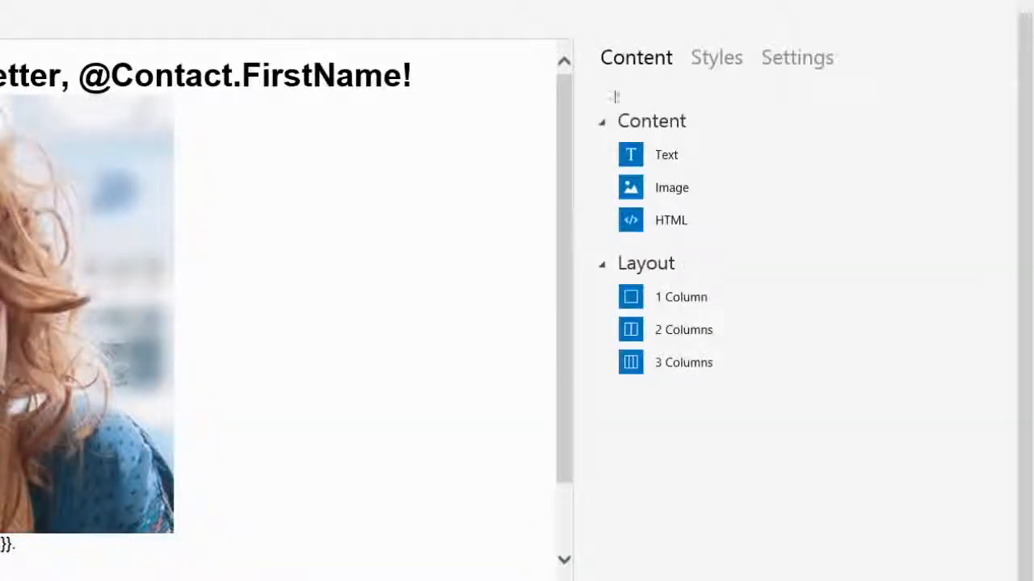
left_click(806, 64)
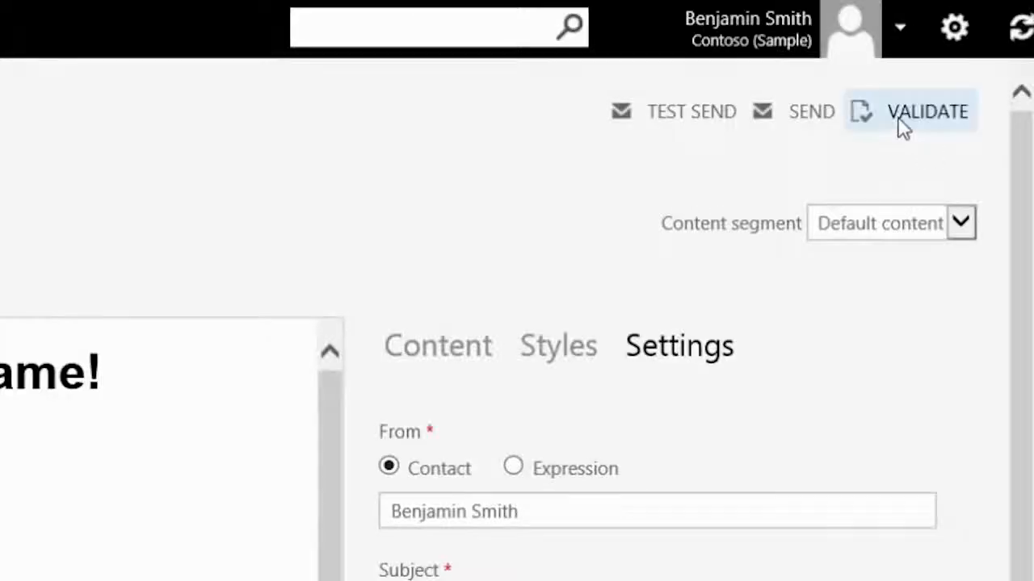
left_click(899, 121)
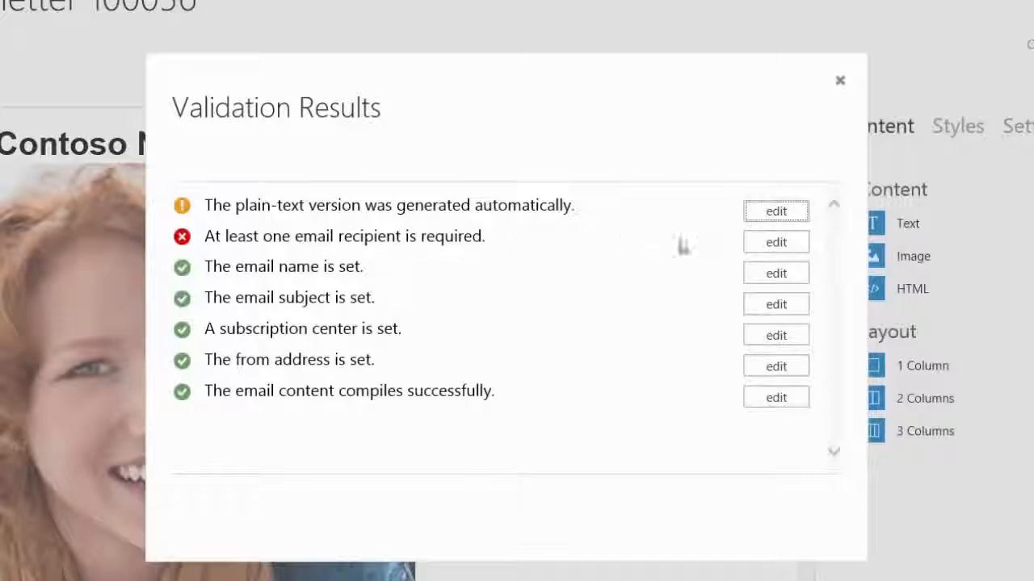
Resolve the missing-recipient validation error by adding the Sales Productivity Registrants list to the email's lists and queries.
left_click(775, 243)
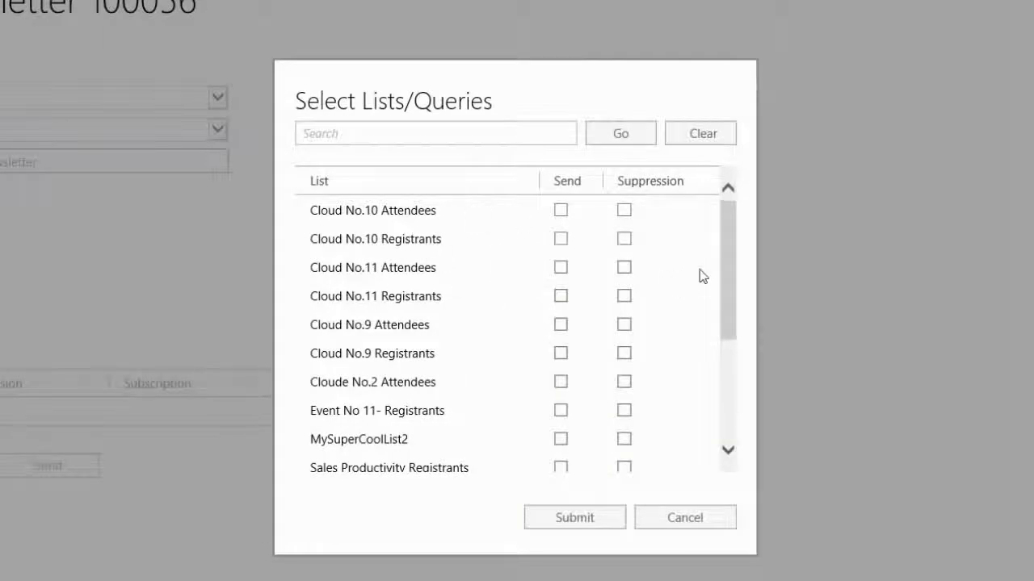
left_click_drag(726, 271, 715, 323)
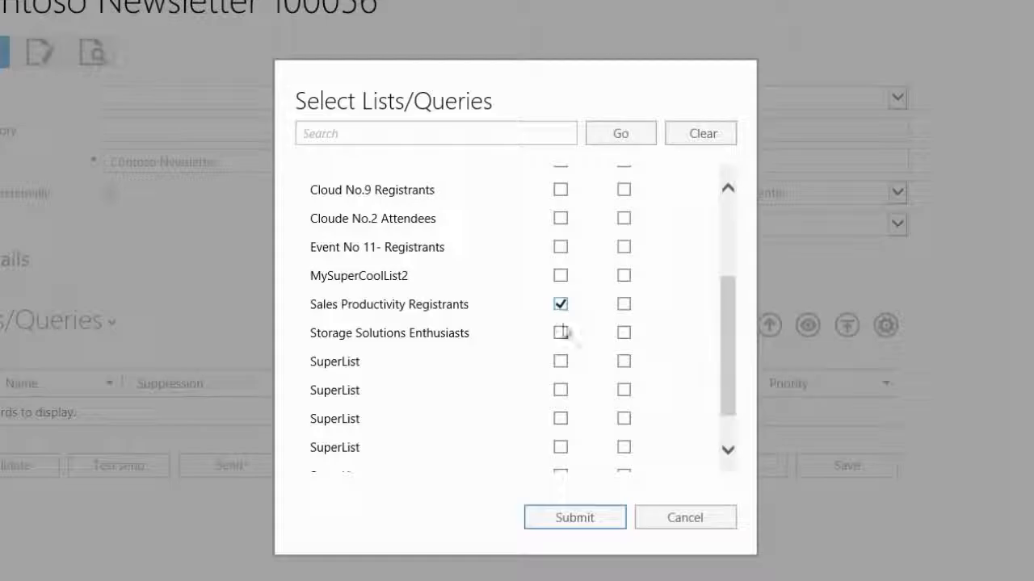
left_click(576, 521)
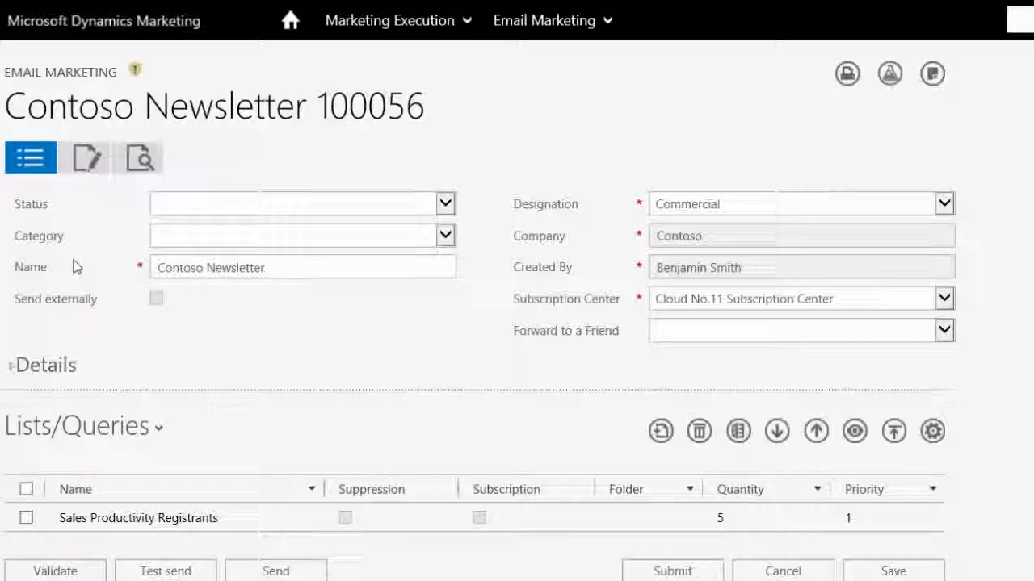
Preview the Contoso Newsletter message and send it immediately.
left_click(138, 159)
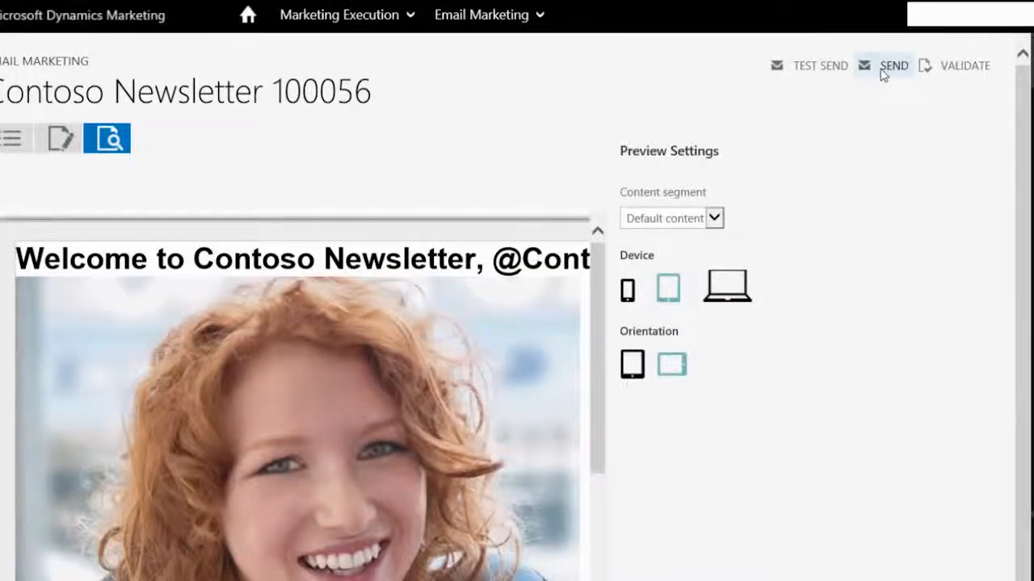
left_click(884, 72)
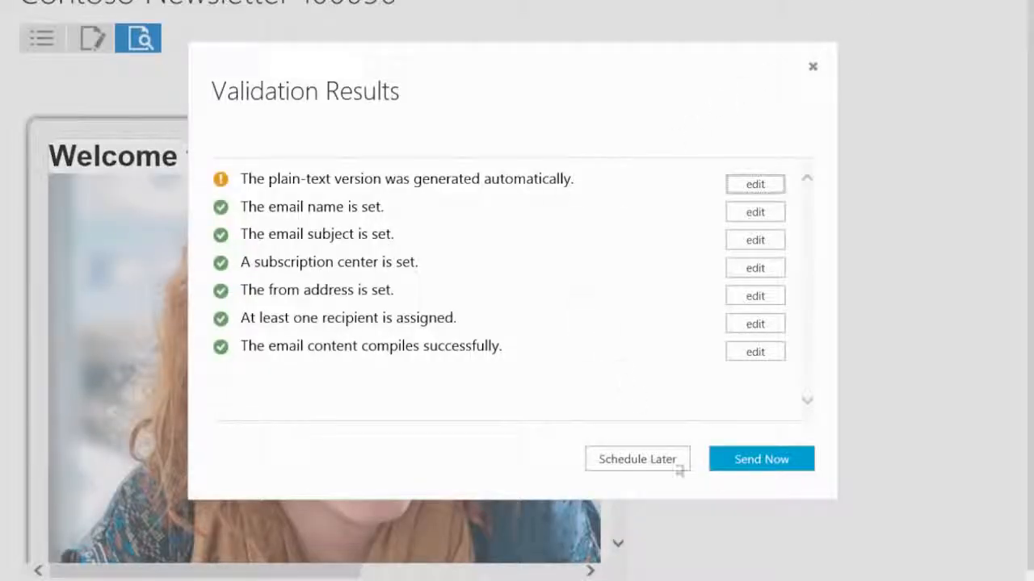
left_click(736, 459)
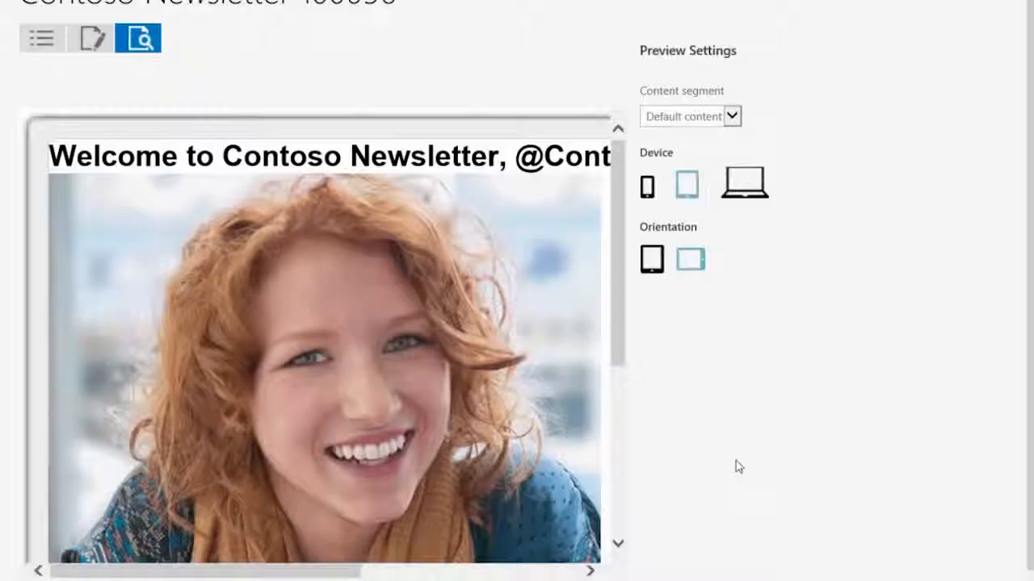